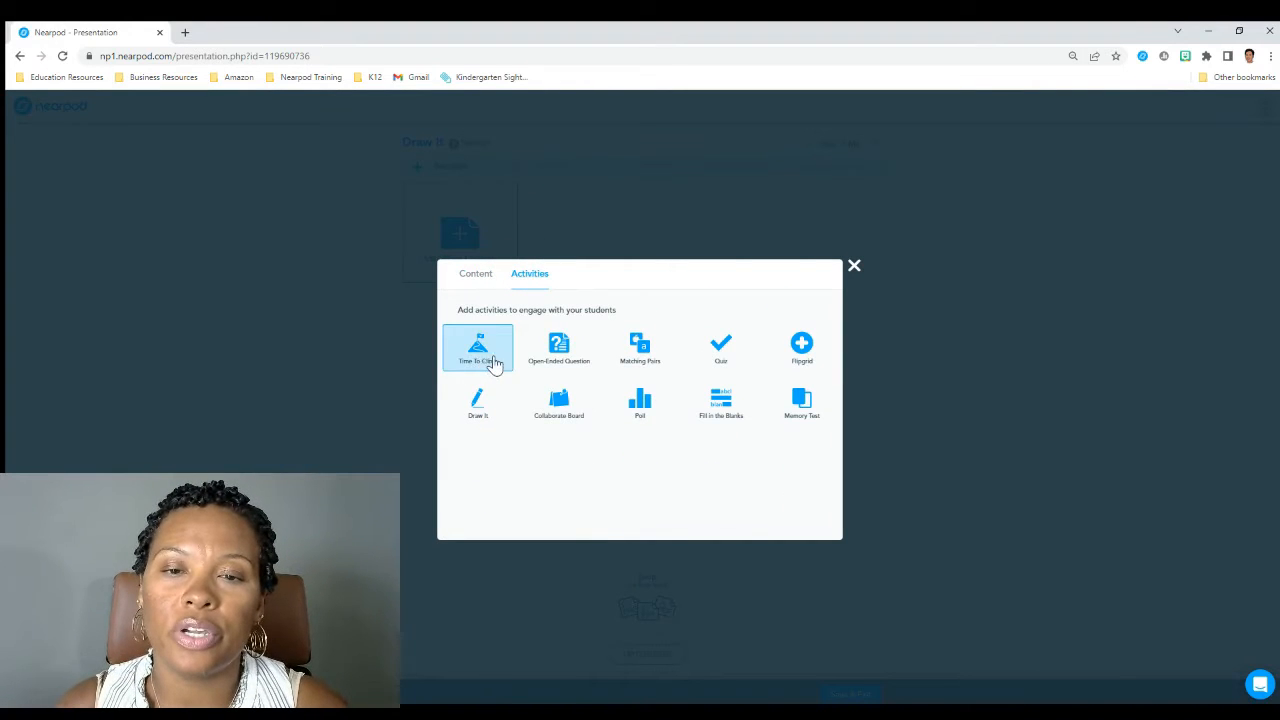
Add a Draw It activity, search its library for geometry, and load the grades 6-8 "Finding the Area & Circumference" template
{"action": "left_click", "coordinate": [477, 403]}
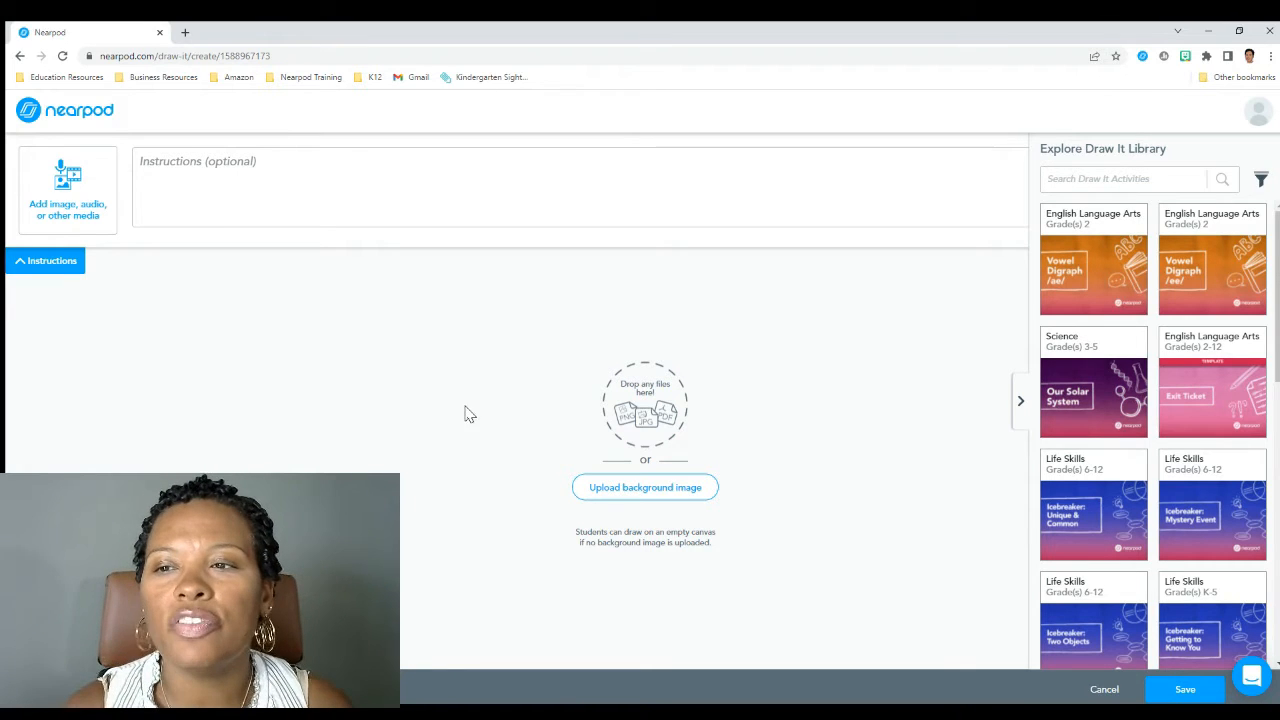
{"action": "left_click", "coordinate": [1098, 172]}
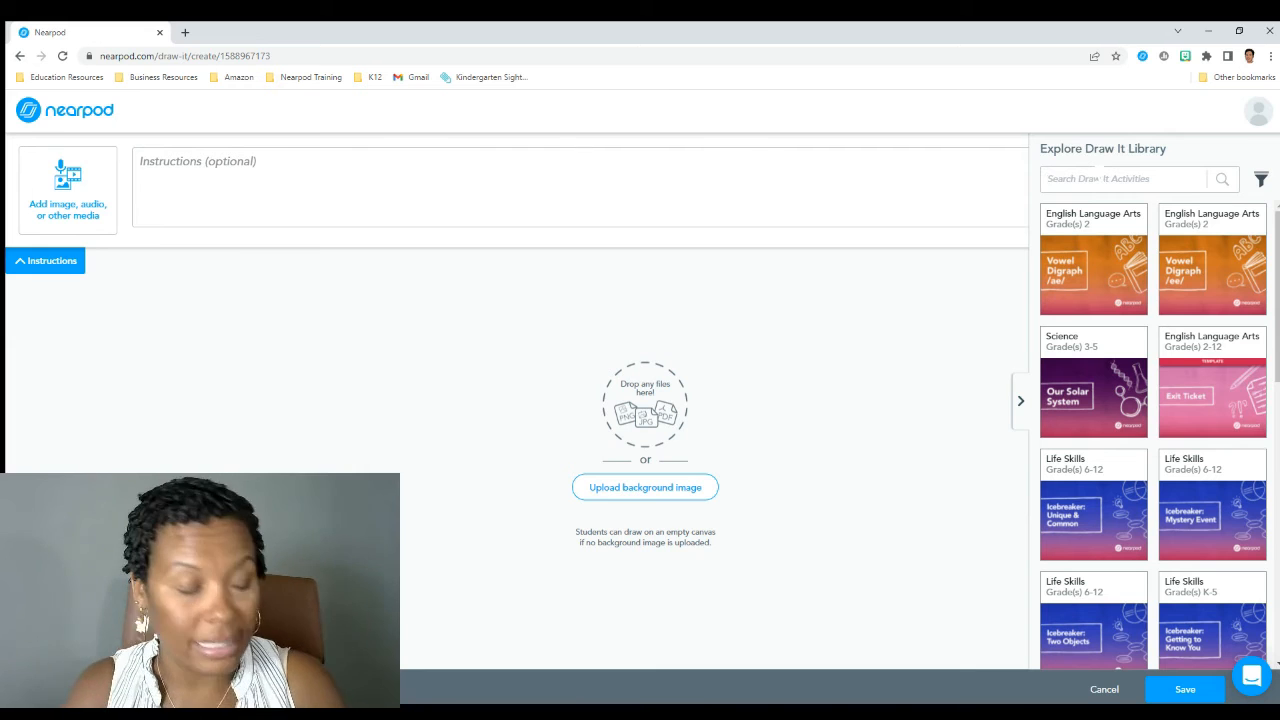
{"action": "type", "text": "geom"}
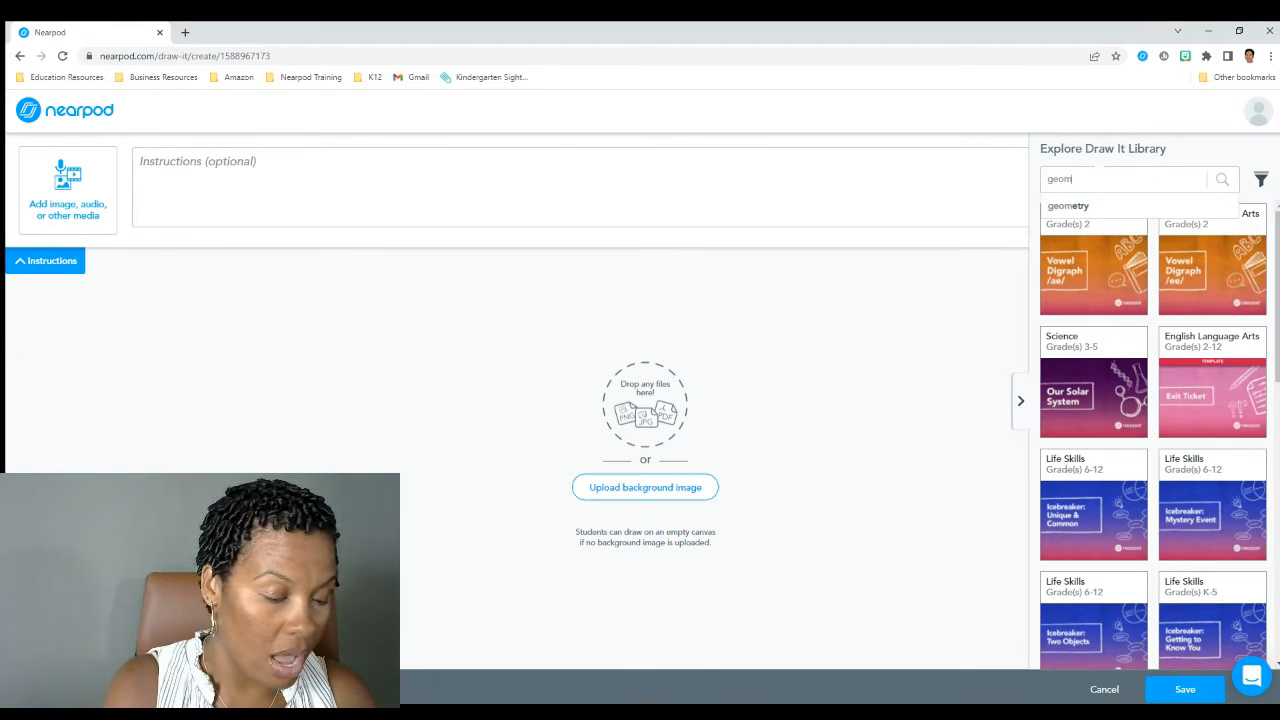
{"action": "type", "text": "etry"}
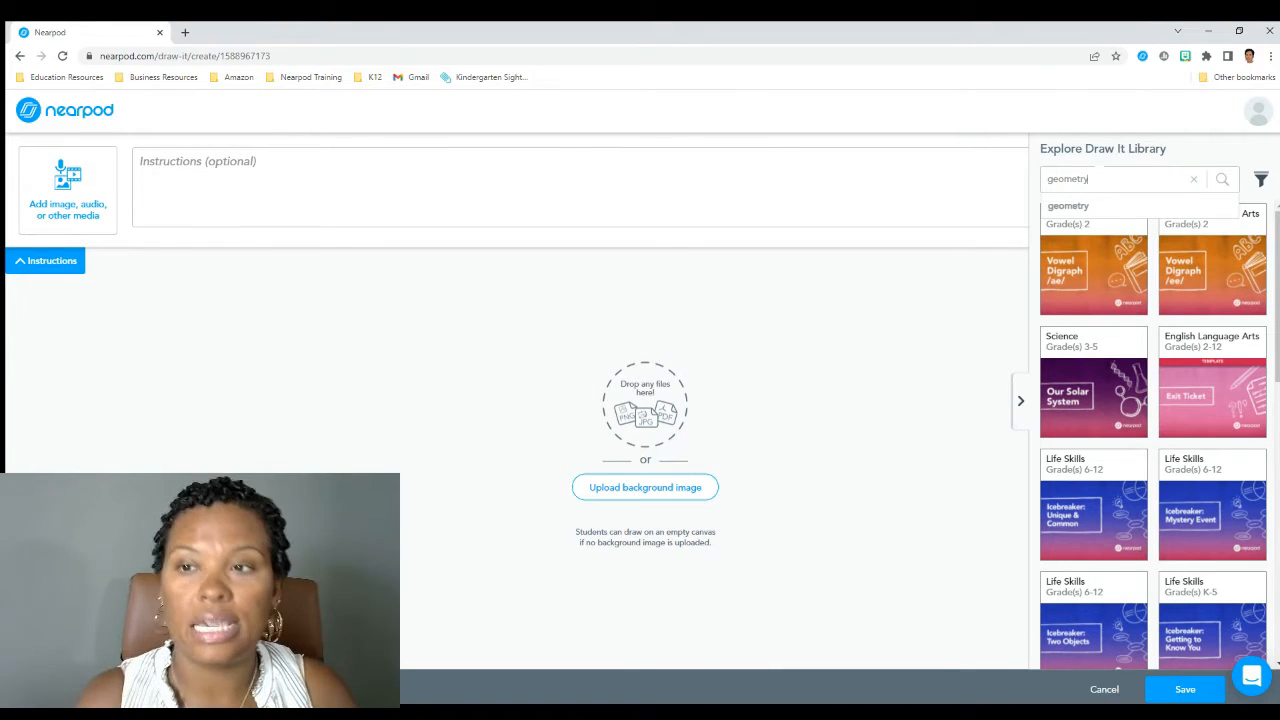
{"action": "left_click", "coordinate": [1085, 204]}
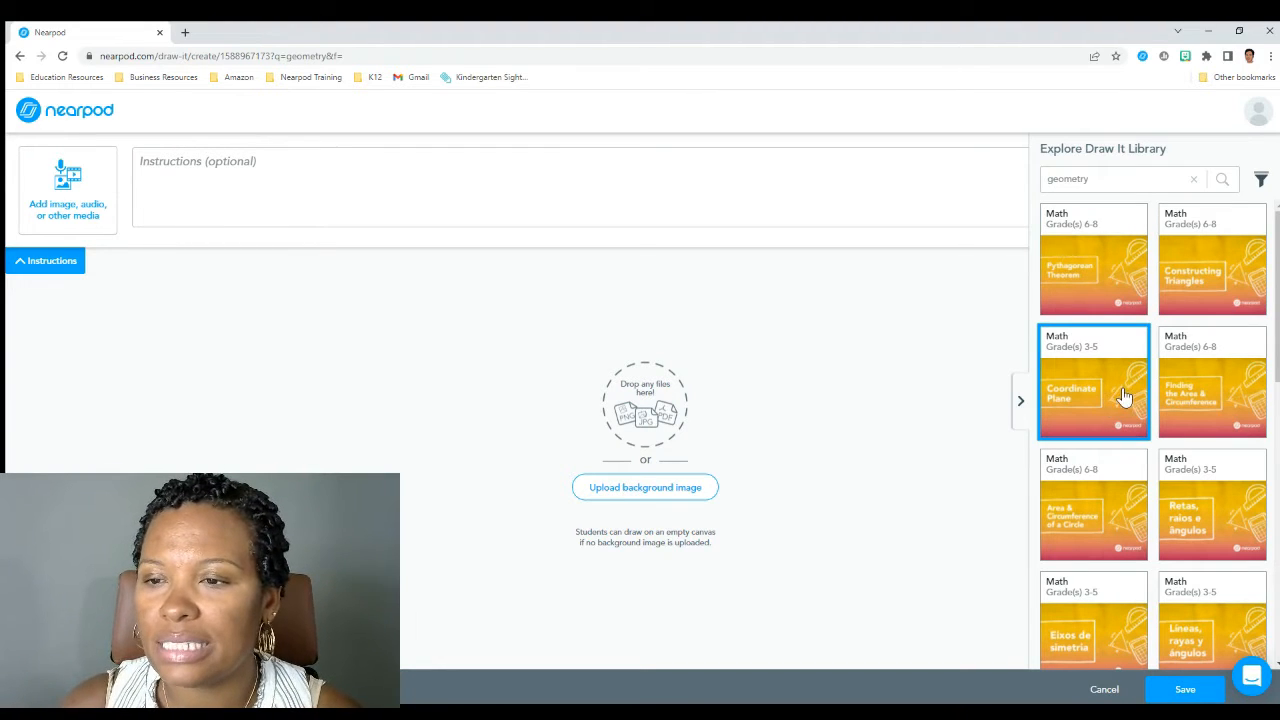
{"action": "left_click", "coordinate": [1222, 398]}
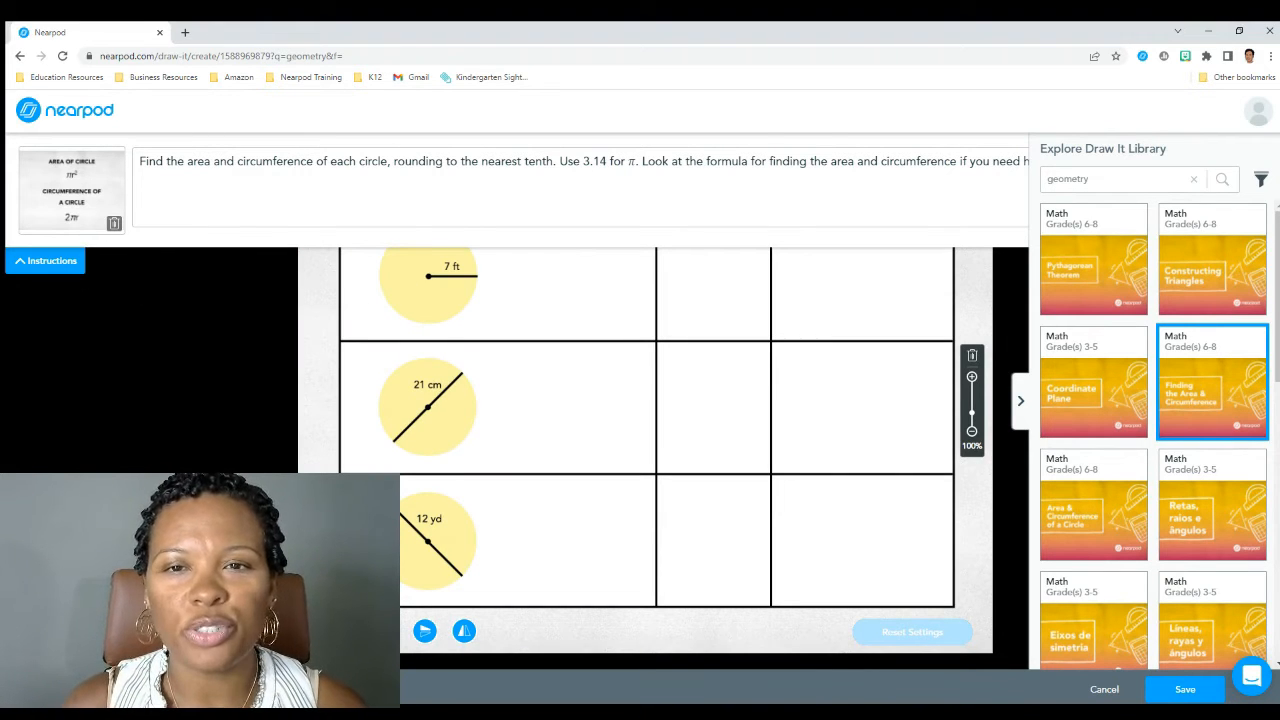
View the enlarged circle formula image, then collapse and expand the instructions to check the whole worksheet
{"action": "left_click", "coordinate": [45, 191]}
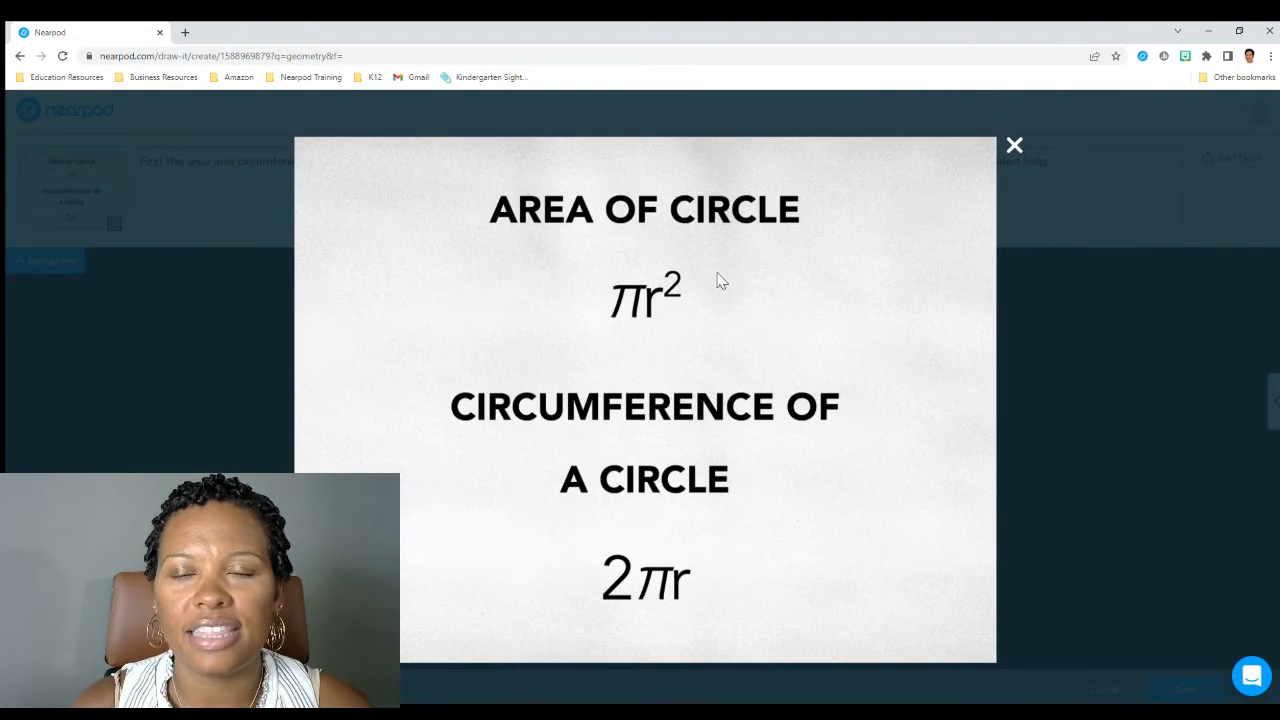
{"action": "left_click", "coordinate": [1013, 146]}
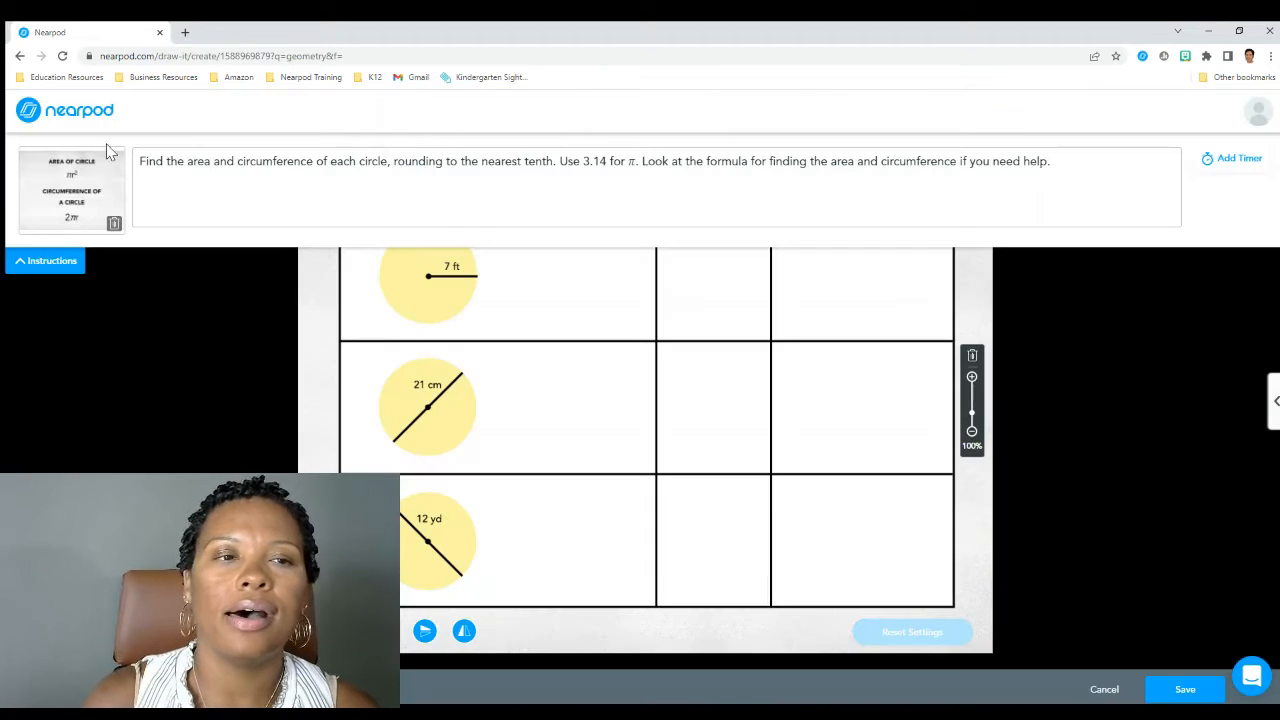
{"action": "left_click", "coordinate": [46, 258]}
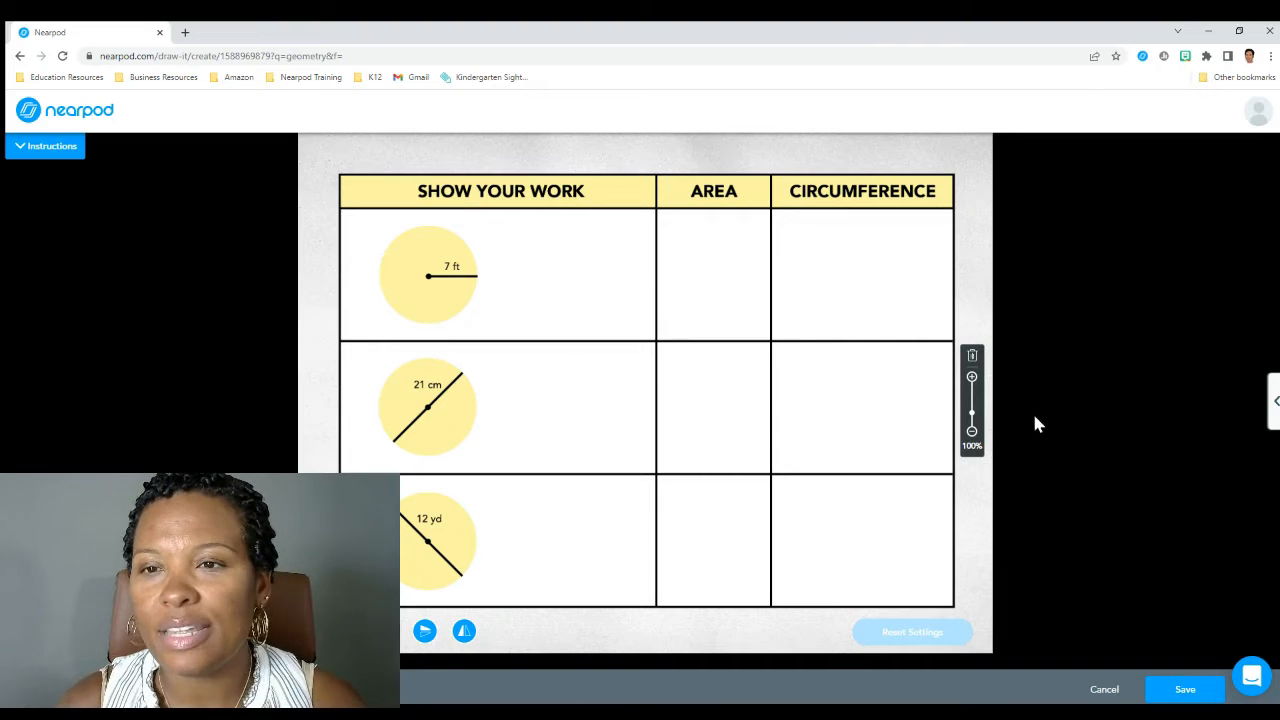
{"action": "left_click", "coordinate": [15, 148]}
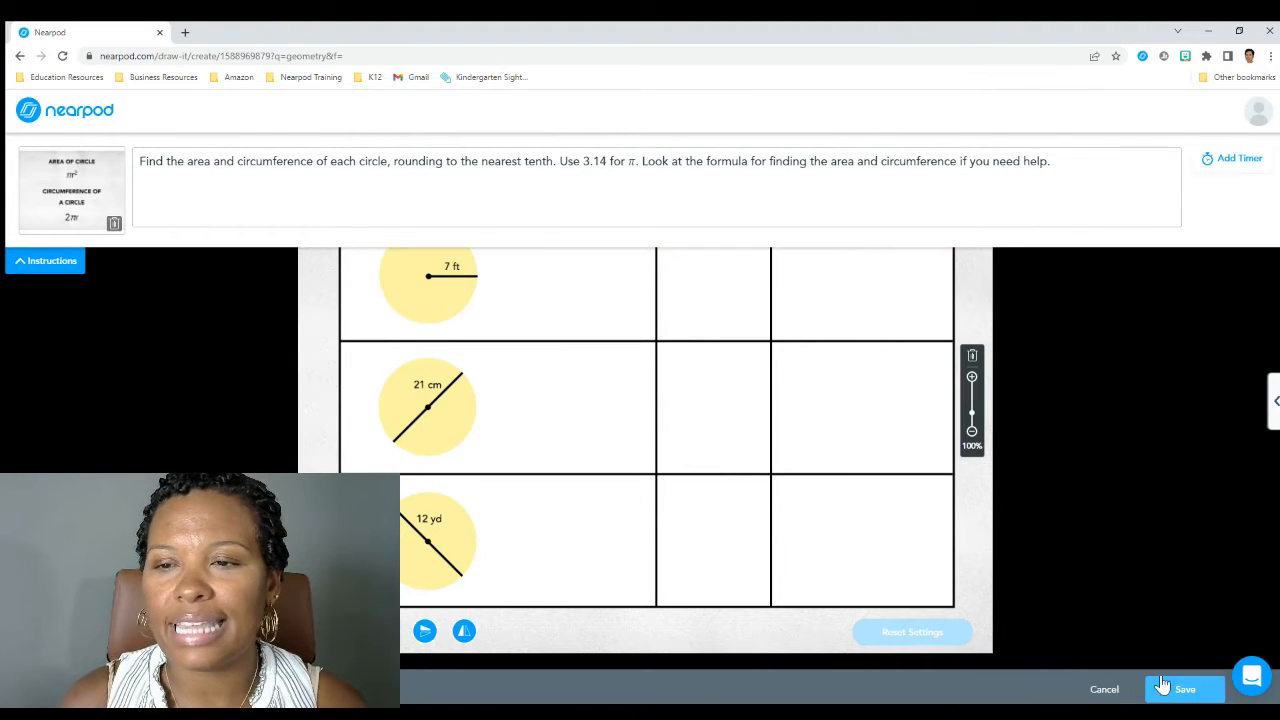
Replace the worksheet background with a kitchen photo with a black range hood, found by searching images for "kitchen"
{"action": "left_click", "coordinate": [971, 358]}
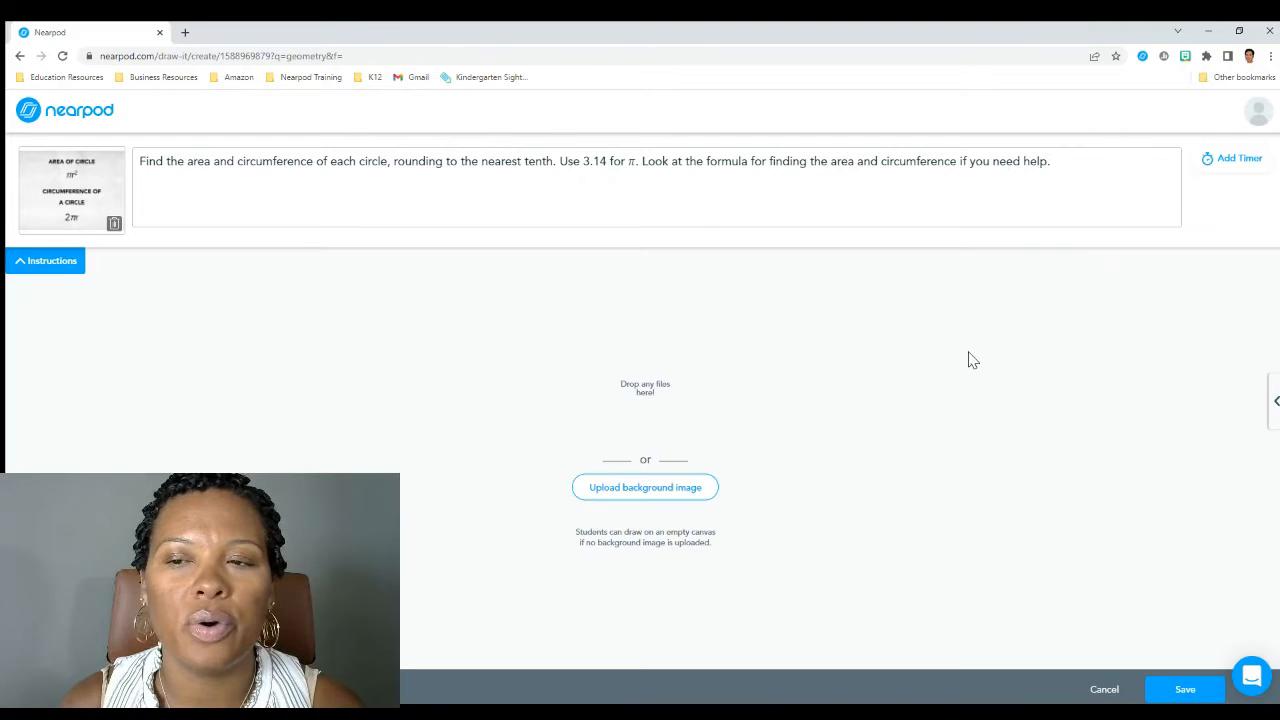
{"action": "left_click", "coordinate": [628, 490]}
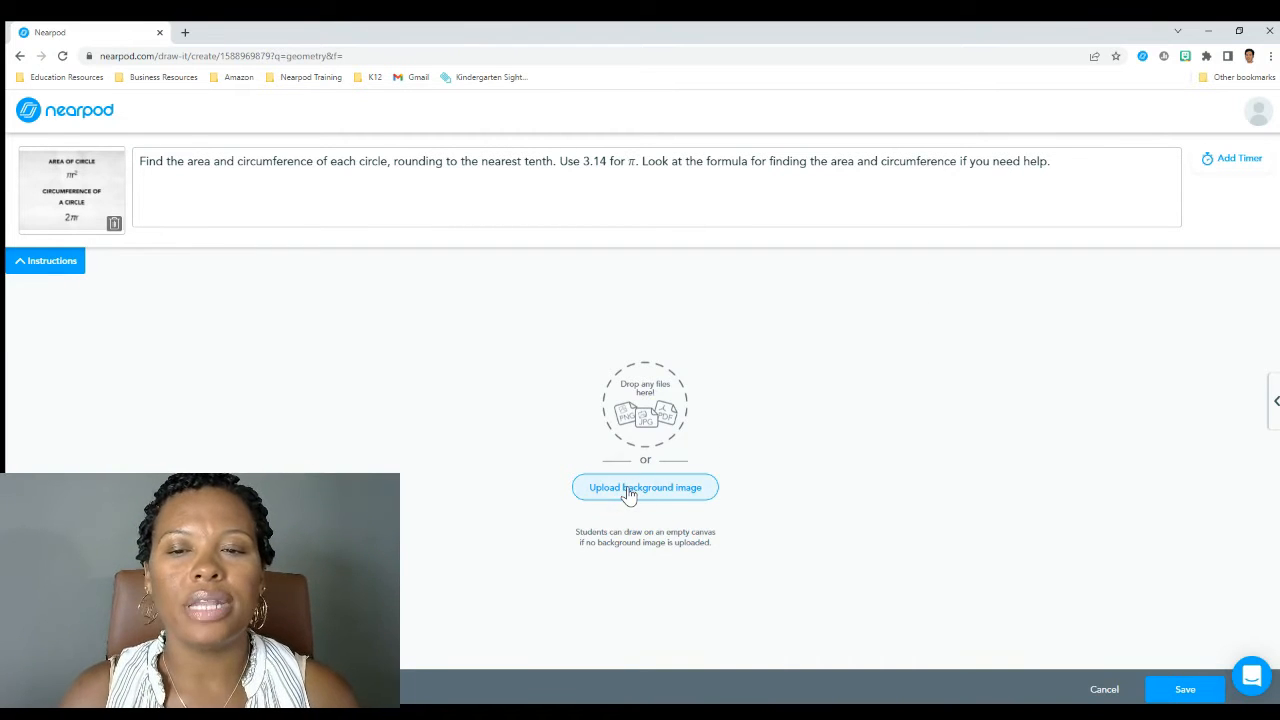
{"action": "left_click", "coordinate": [596, 266]}
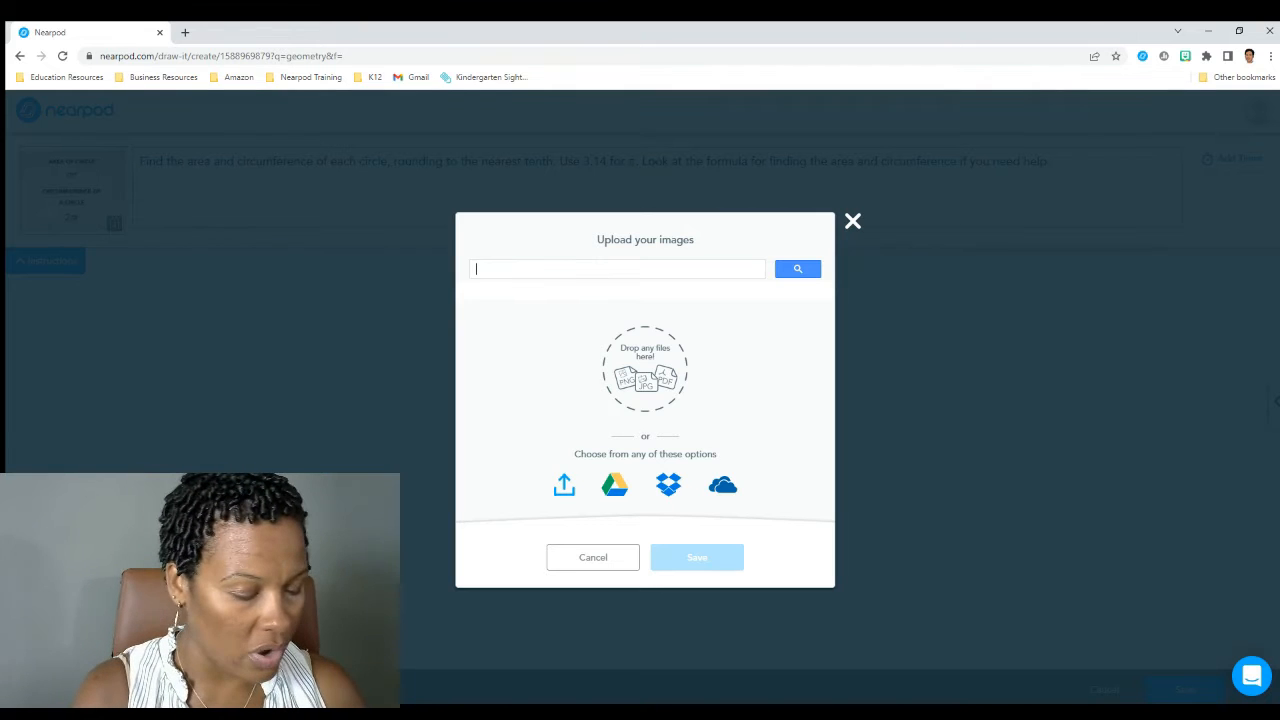
{"action": "type", "text": "kitchen"}
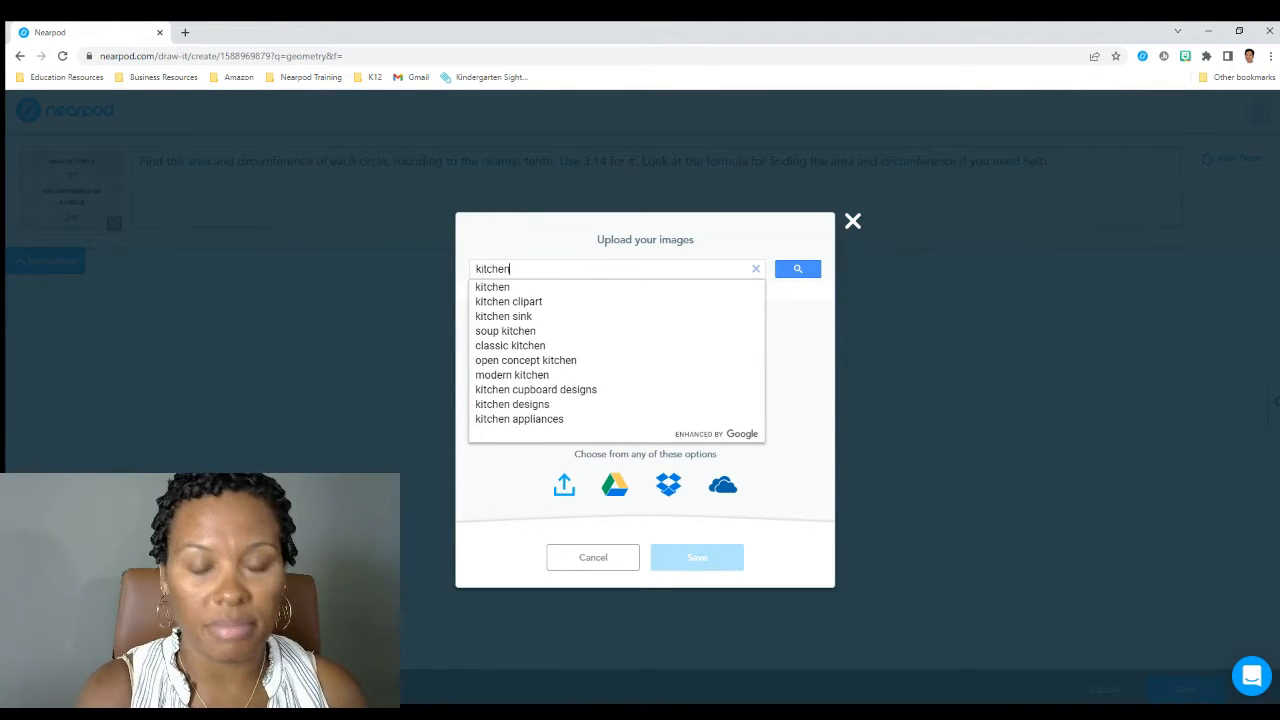
{"action": "key", "text": "Return"}
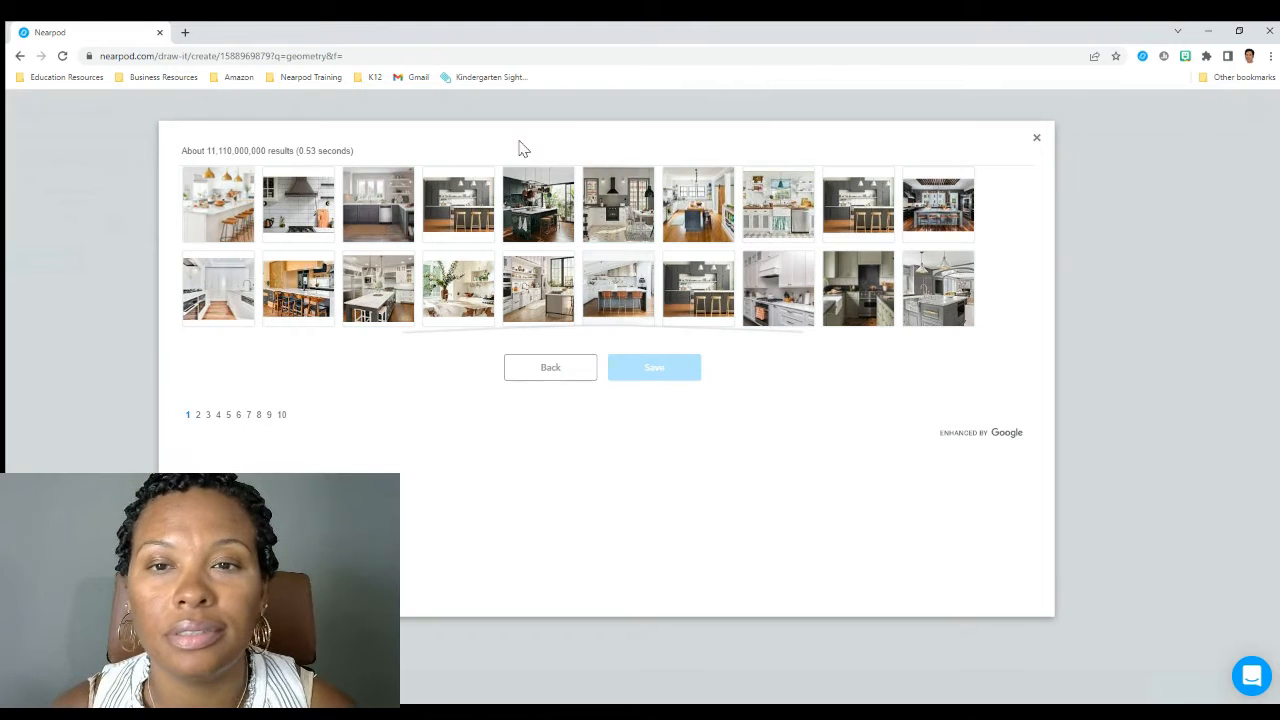
{"action": "left_click", "coordinate": [598, 206]}
{"action": "left_click", "coordinate": [646, 369]}
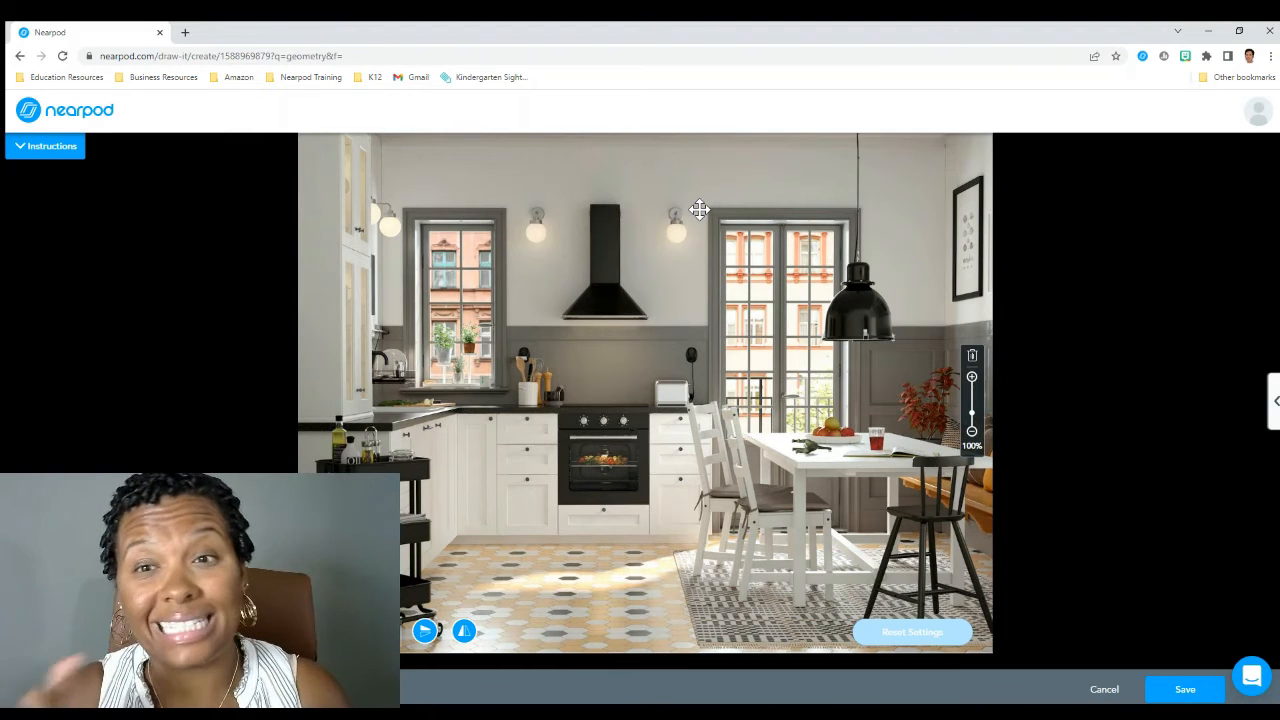
Replace the kitchen background with the empty head outline with ears, found by searching images for a blank face
{"action": "left_click", "coordinate": [36, 146]}
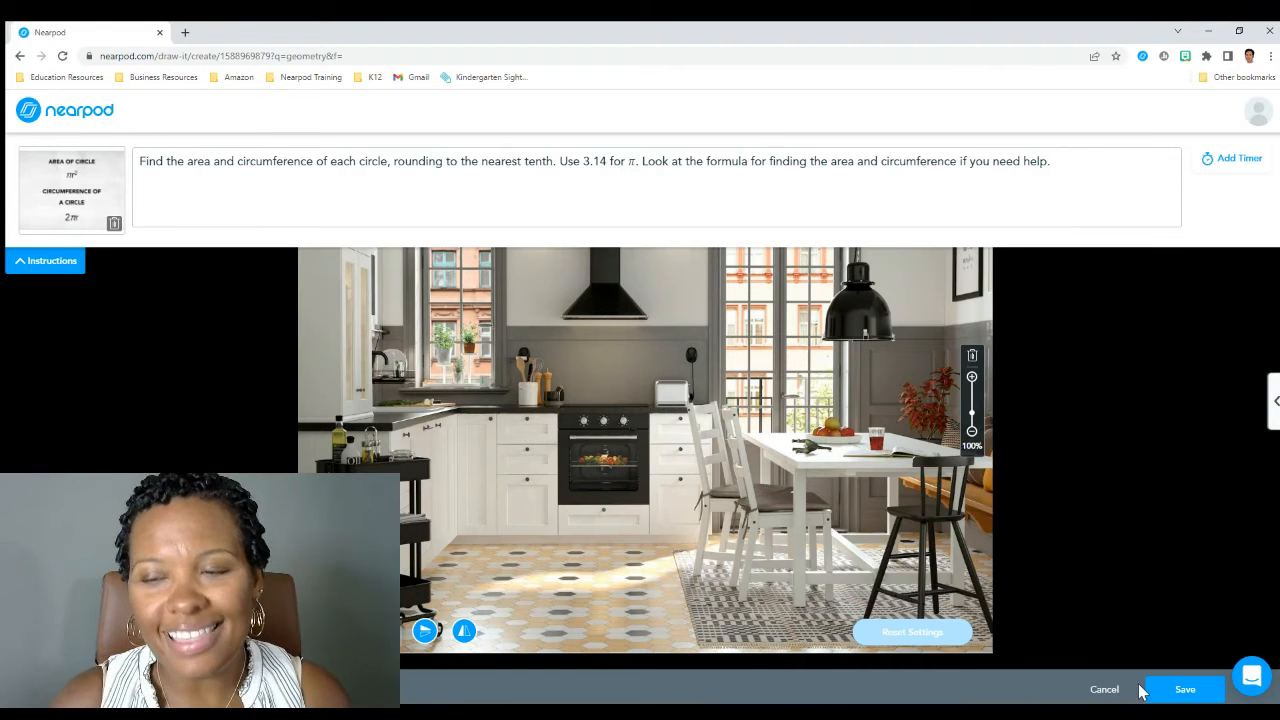
{"action": "left_click", "coordinate": [970, 358]}
{"action": "left_click", "coordinate": [634, 489]}
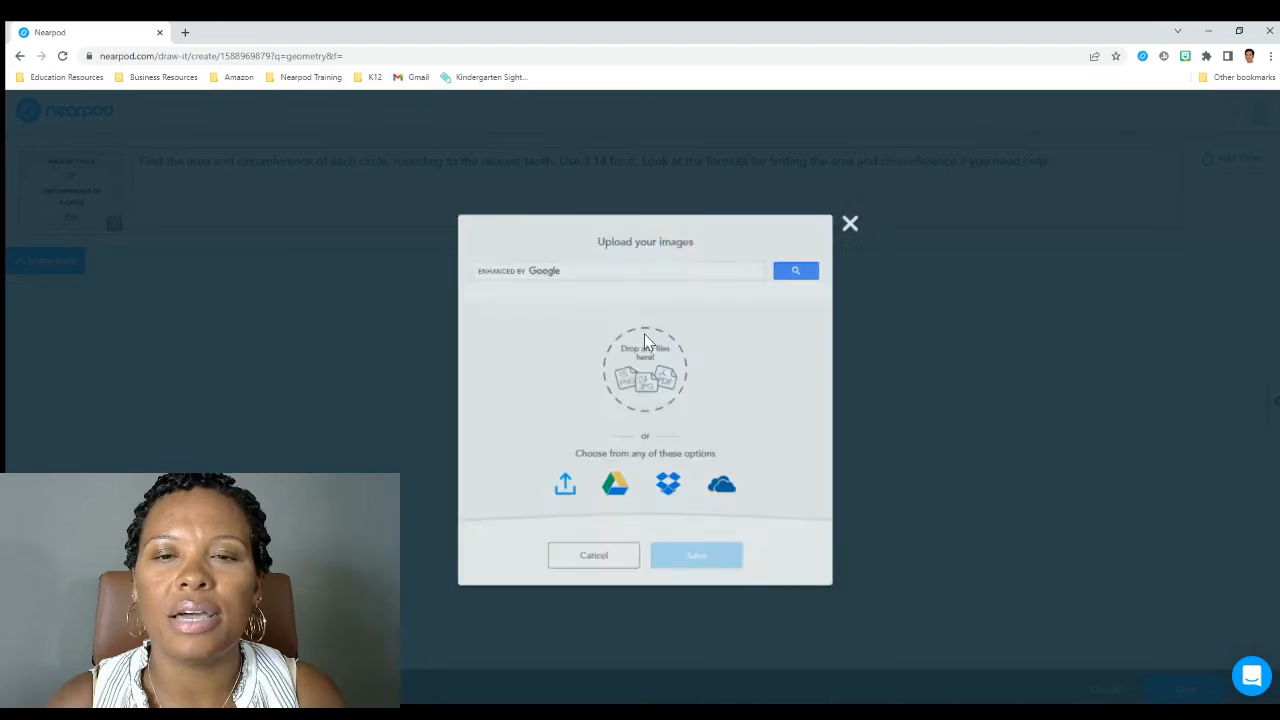
{"action": "type", "text": "face"}
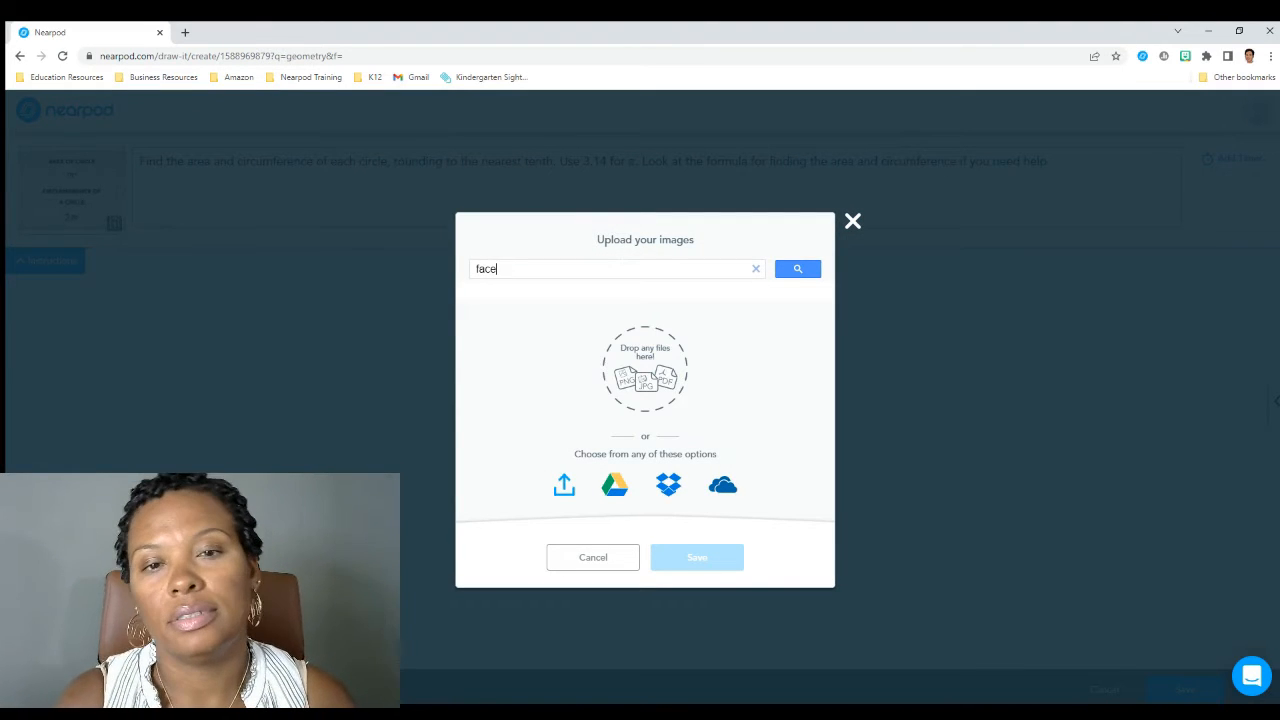
{"action": "key", "text": "Return"}
{"action": "left_click", "coordinate": [548, 375]}
{"action": "key", "text": "BackSpace"}
{"action": "type", "text": "c"}
{"action": "left_click", "coordinate": [476, 269]}
{"action": "type", "text": "blsnk"}
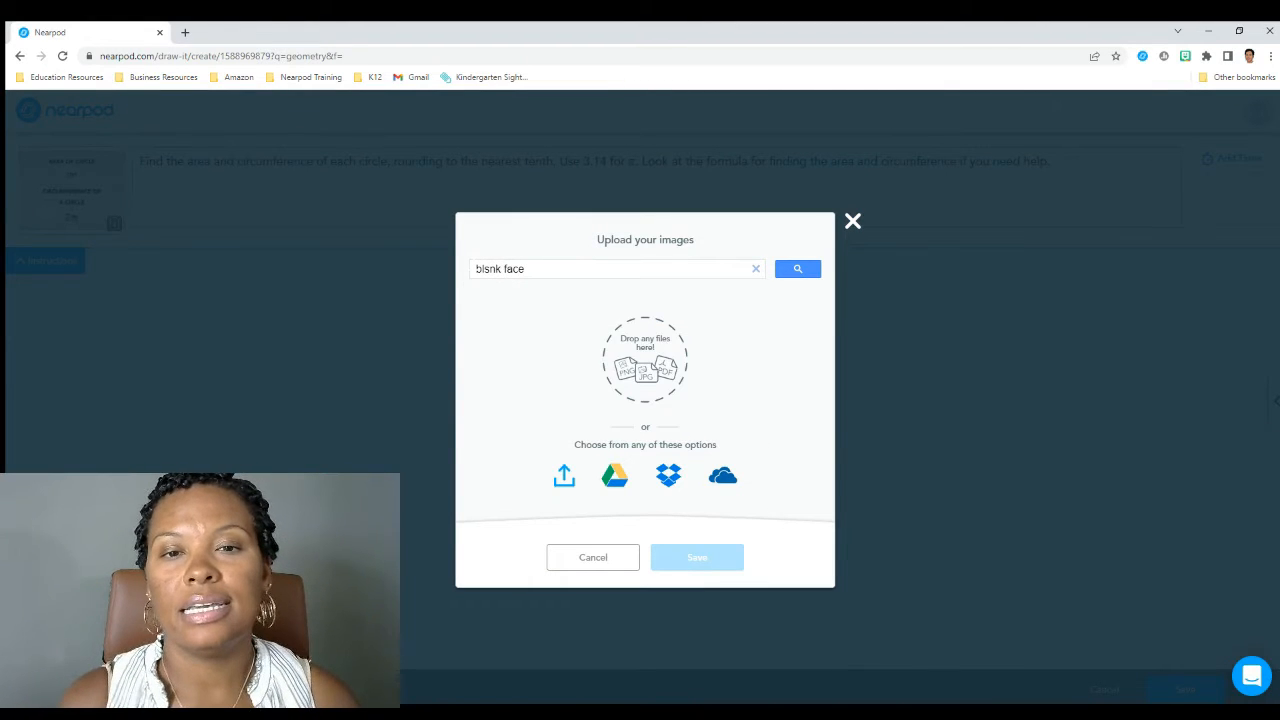
{"action": "key", "text": "Return"}
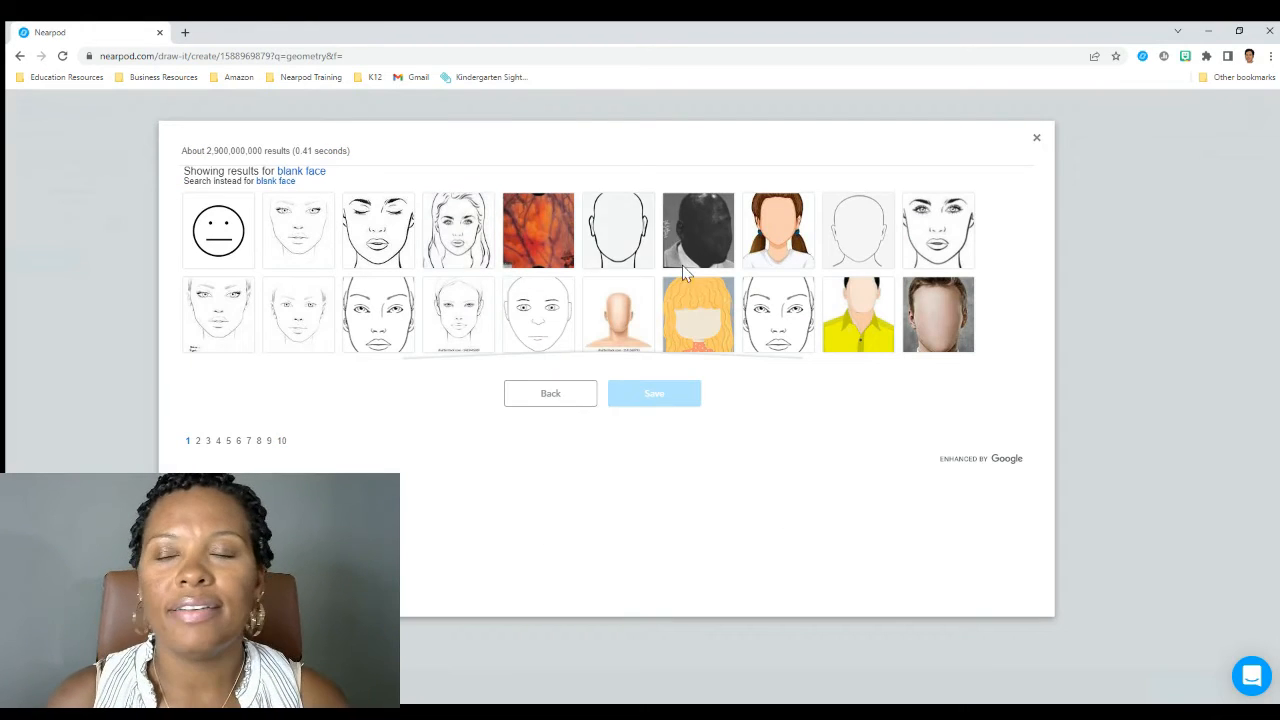
{"action": "left_click", "coordinate": [618, 250]}
{"action": "left_click", "coordinate": [649, 392]}
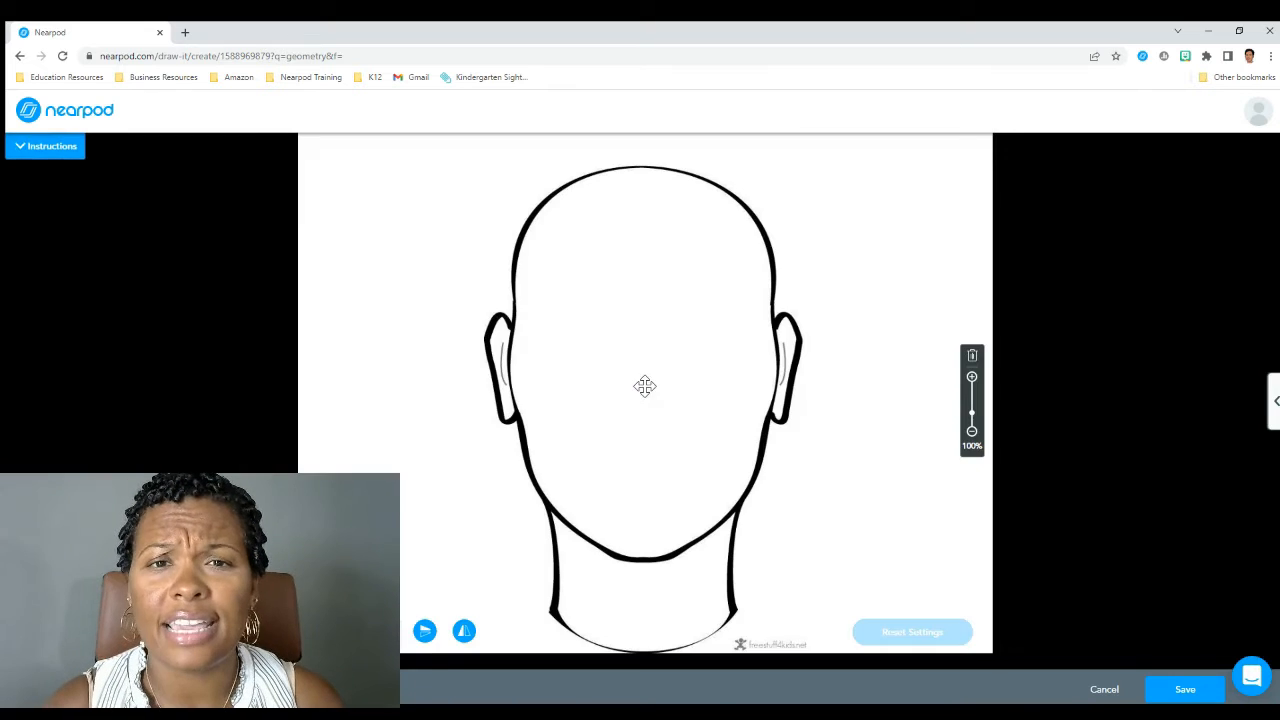
Replace the activity's instructions with "Draw how you are feeling today?"
{"action": "left_click", "coordinate": [76, 152]}
{"action": "left_click_drag", "start_coordinate": [1050, 161], "coordinate": [110, 155]}
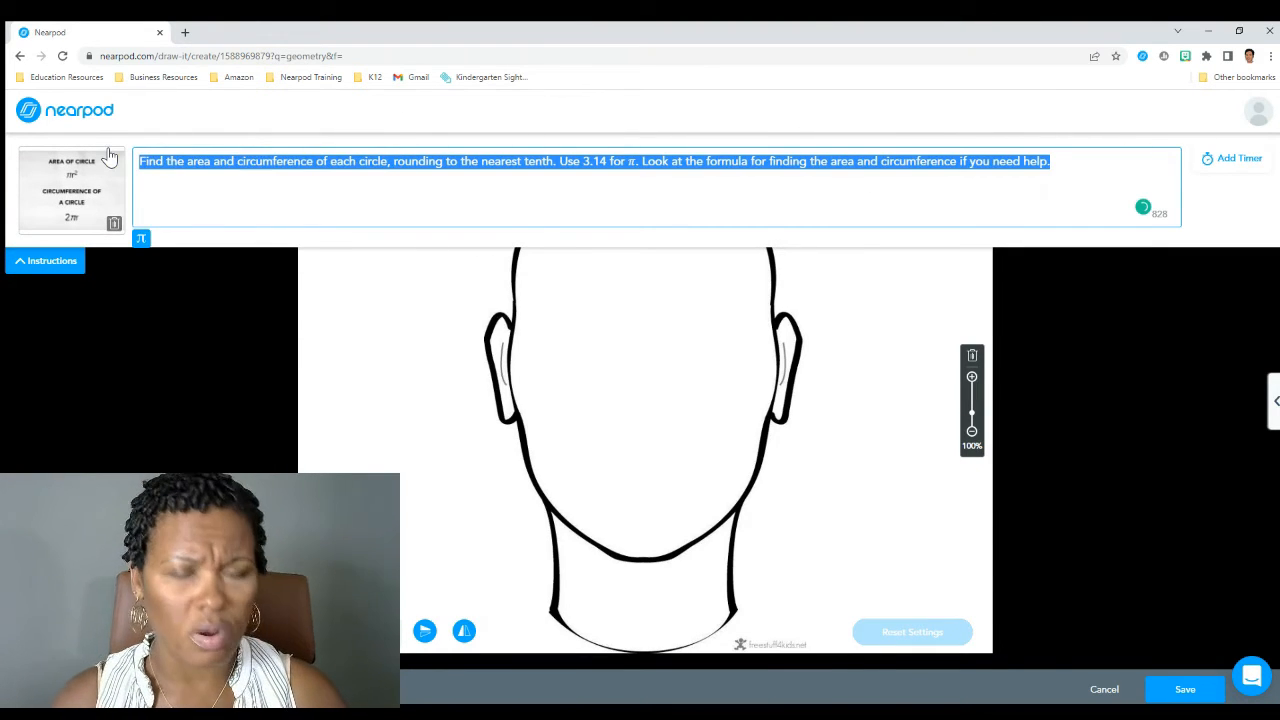
{"action": "key", "text": "BackSpace"}
{"action": "type", "text": "Draw how o"}
{"action": "key", "text": "BackSpace"}
{"action": "type", "text": "you a"}
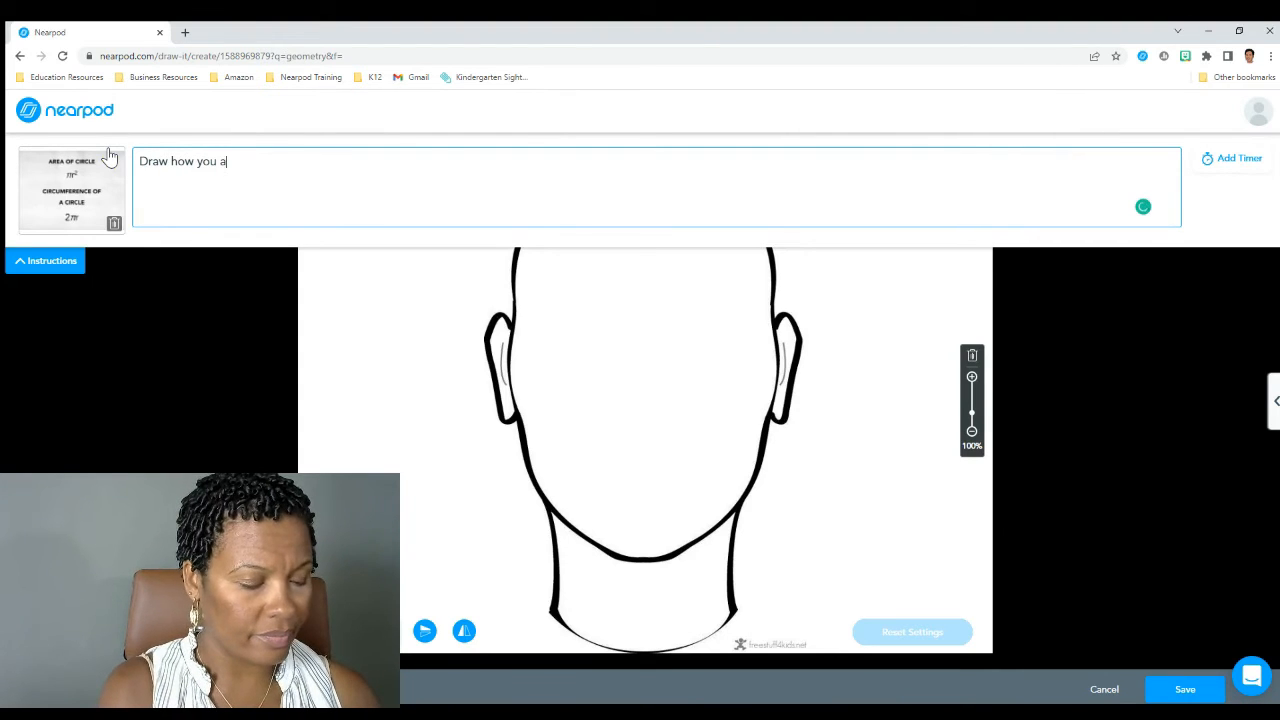
{"action": "type", "text": "re feeli"}
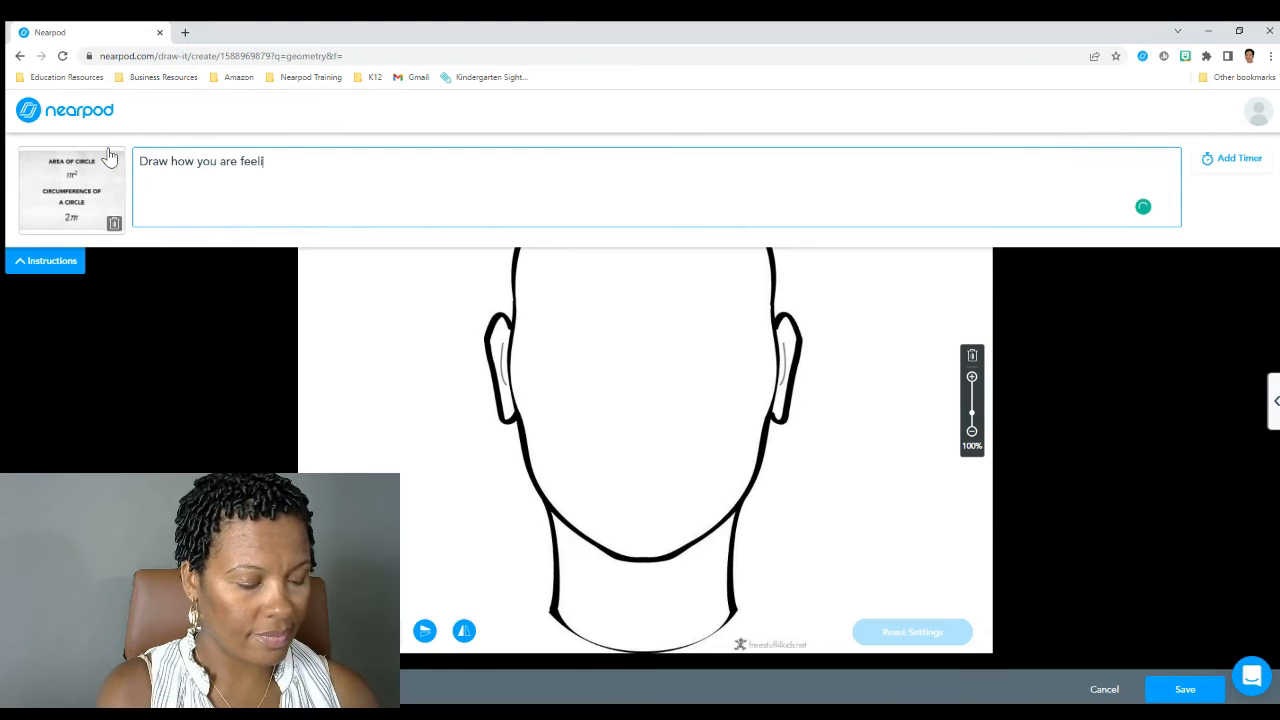
{"action": "type", "text": "ng today?"}
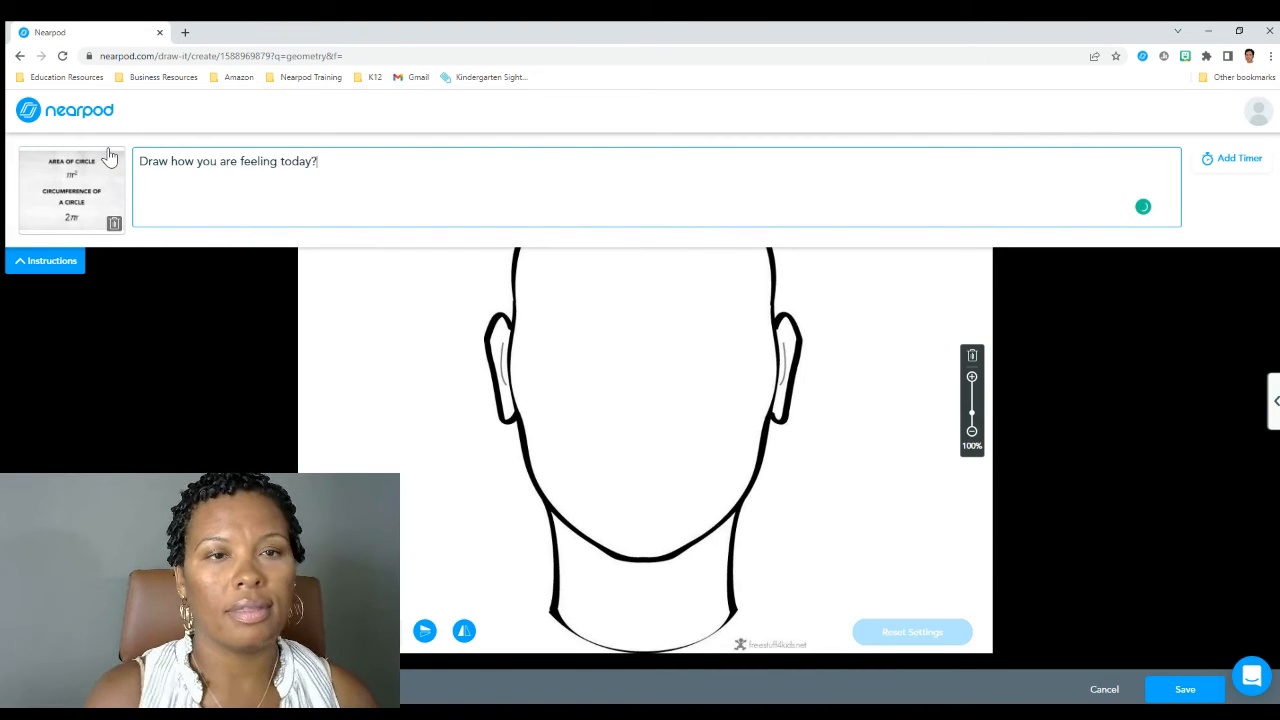
Remove the circle formula image from the instructions and check which media types can be attached instead
{"action": "left_click", "coordinate": [114, 222]}
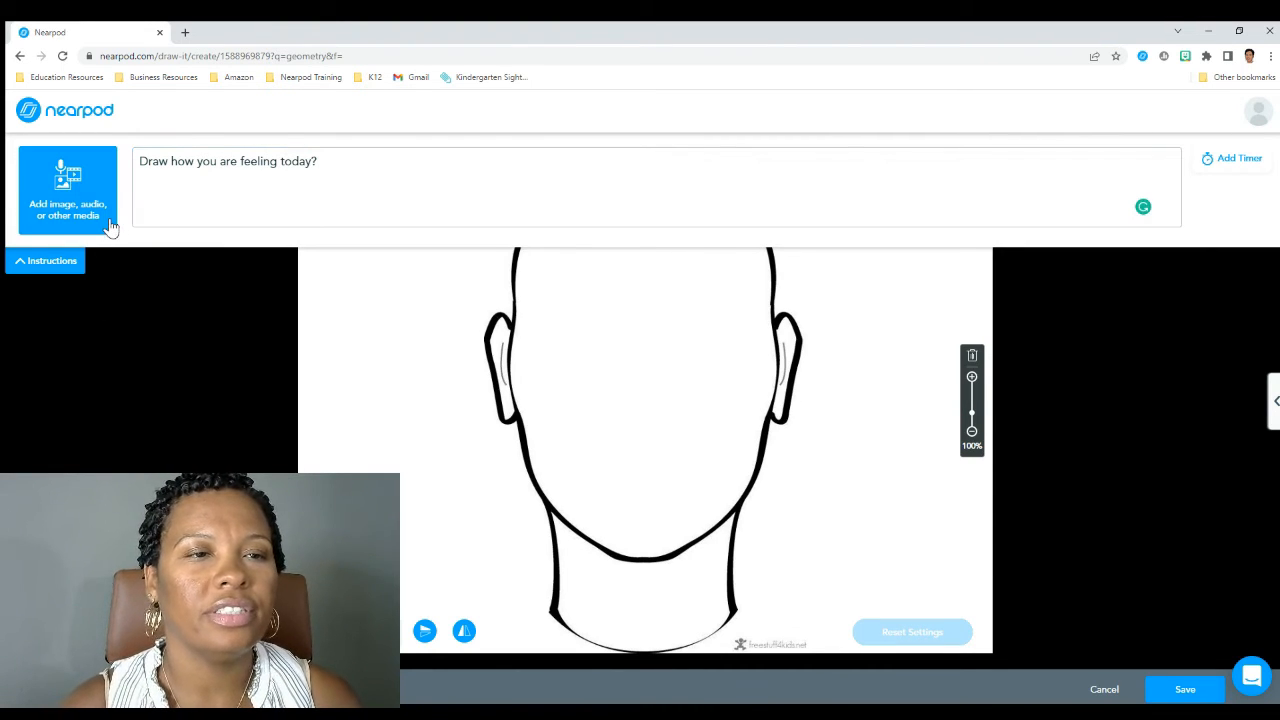
{"action": "left_click", "coordinate": [76, 208]}
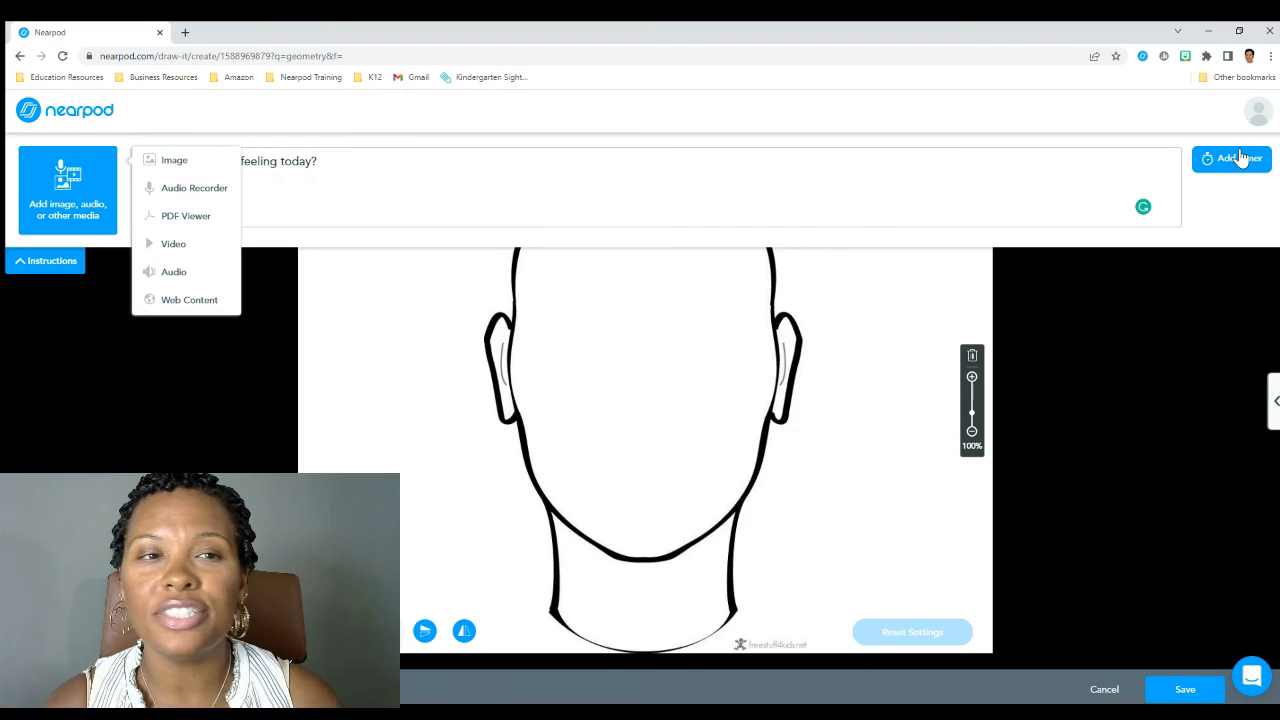
{"action": "left_click", "coordinate": [230, 398]}
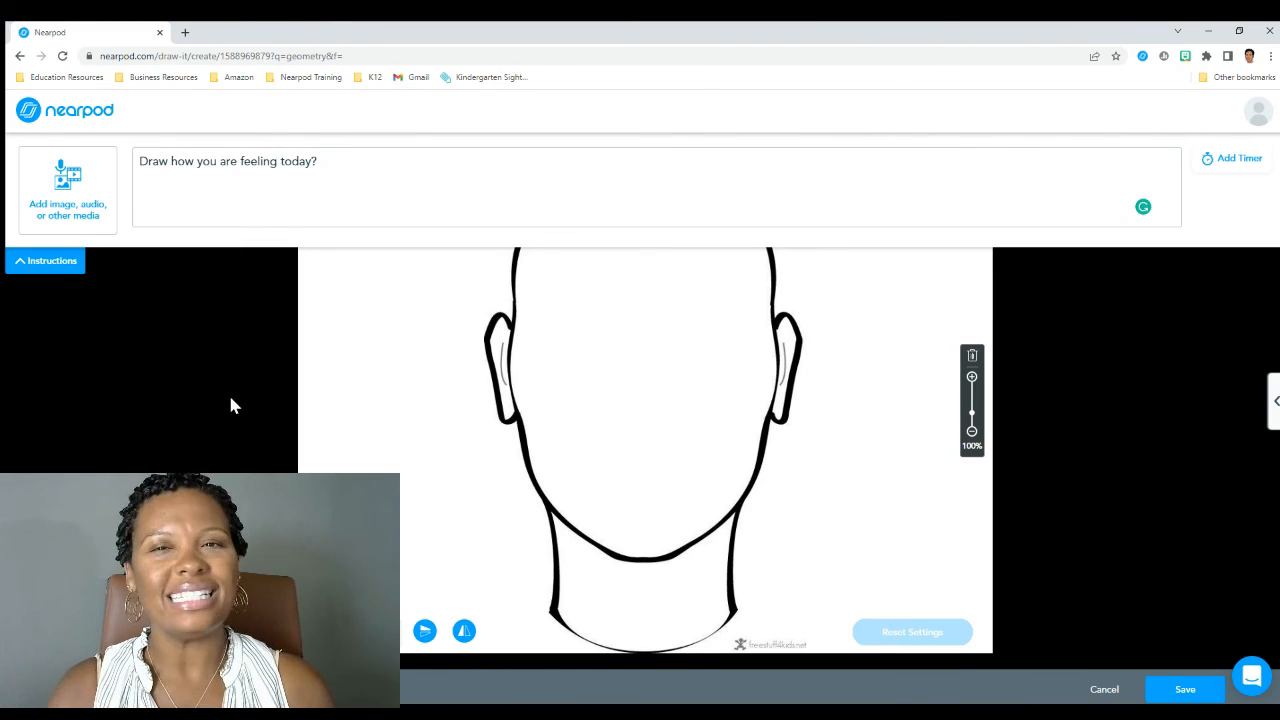